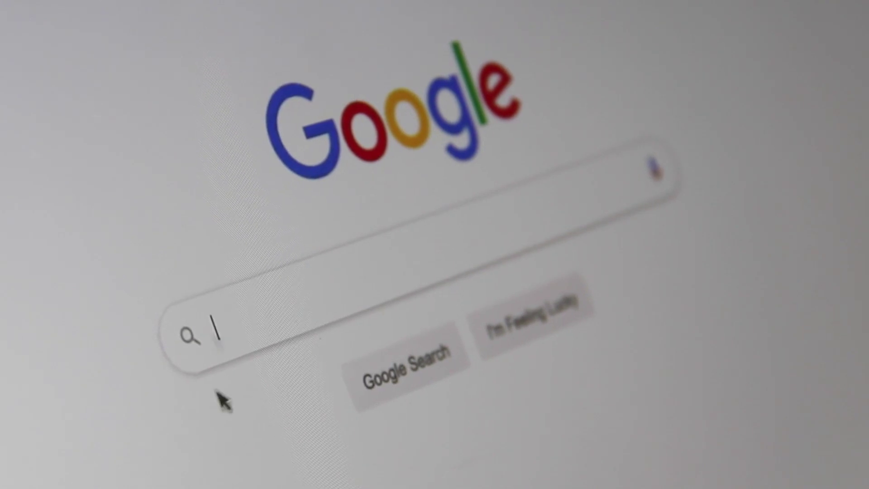
# Delete the stray 8 from the unsent message in the #general box
pyautogui.write('Sea')
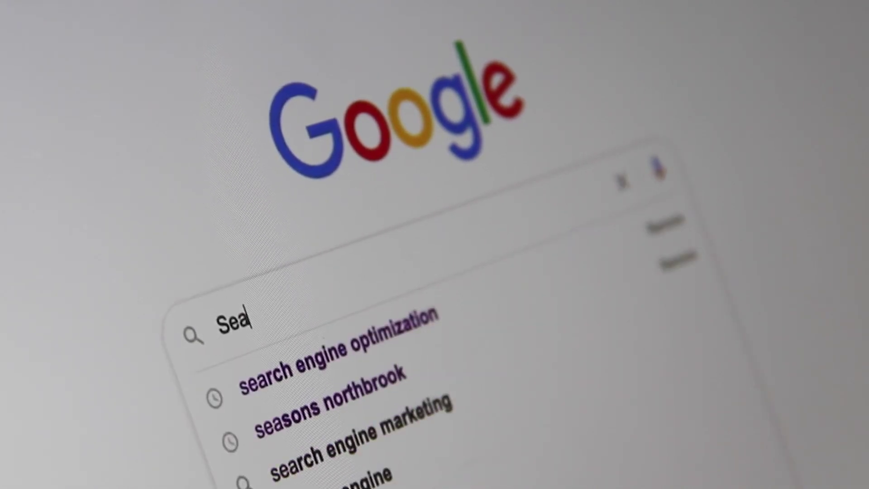
pyautogui.write('rch Engine ')
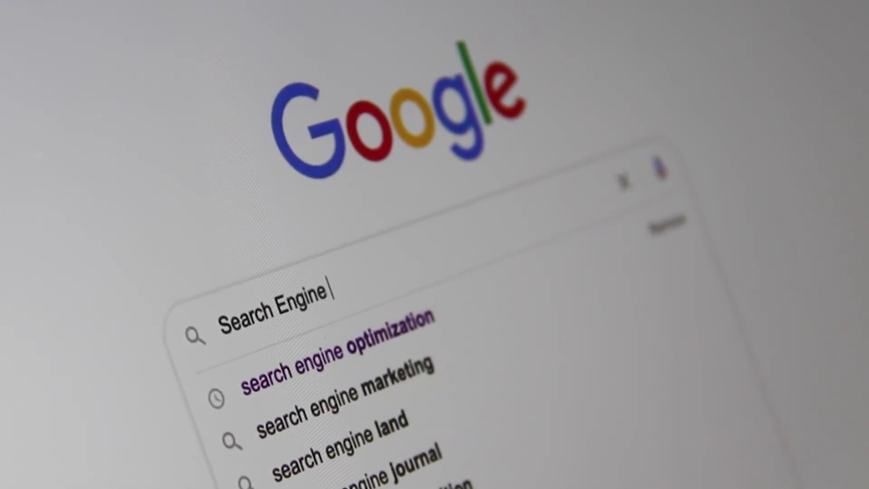
pyautogui.write('Optimi')
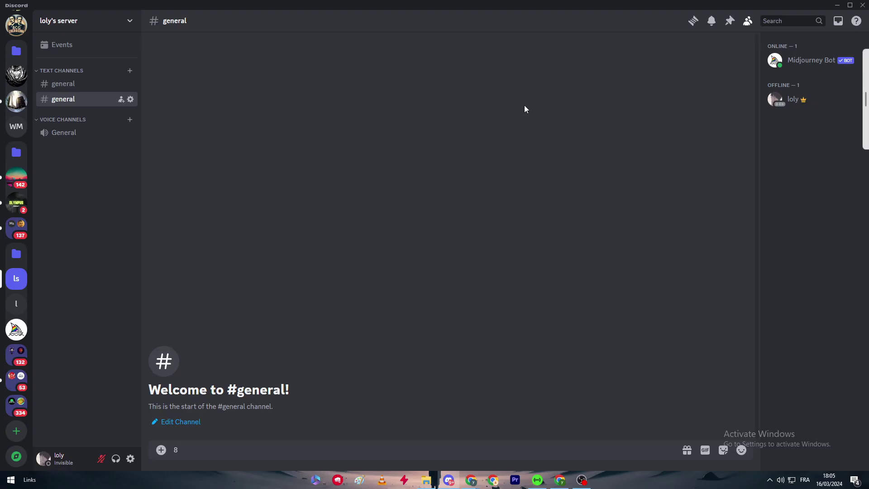
pyautogui.press('BackSpace')
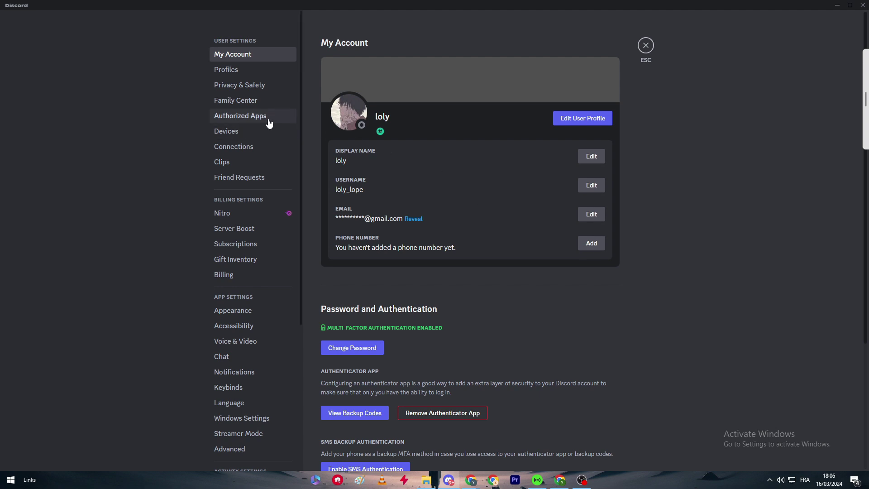
# Scroll My Account down to Password and Authentication to review the enabled multi-factor authentication
pyautogui.scroll(-1, 261, 97)
pyautogui.scroll(-2, 260, 103)
pyautogui.scroll(-3, 477, 304)
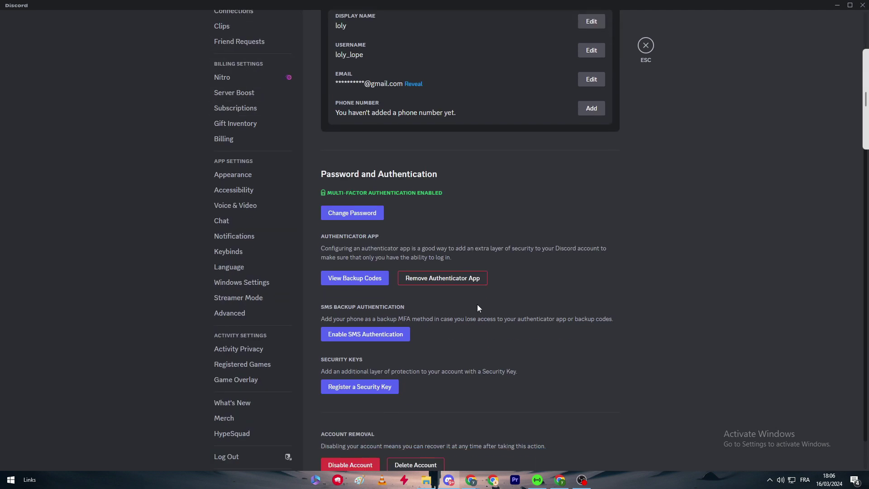
pyautogui.scroll(3, 646, 295)
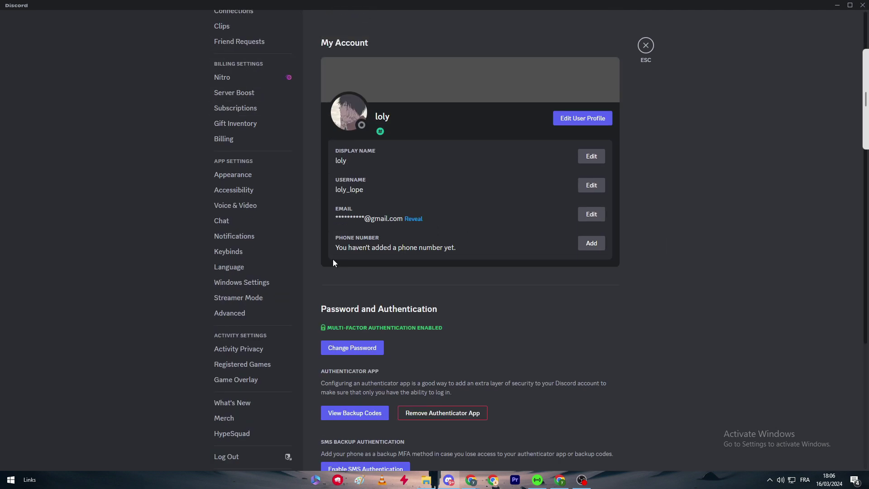
pyautogui.scroll(-2, 586, 287)
pyautogui.scroll(1, 544, 262)
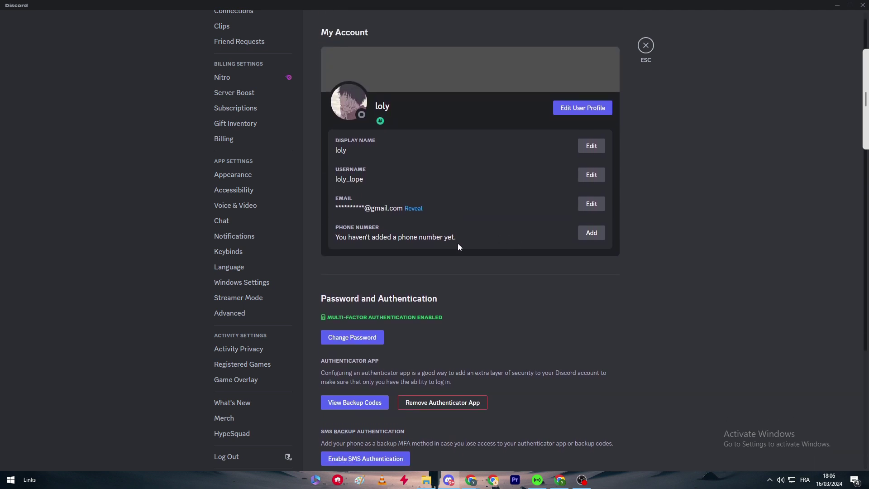
pyautogui.scroll(-2, 458, 243)
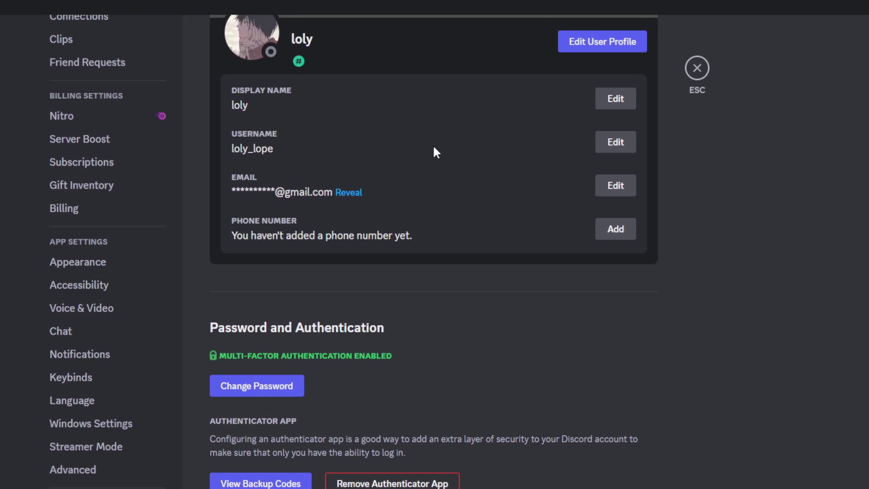
pyautogui.scroll(2, 553, 145)
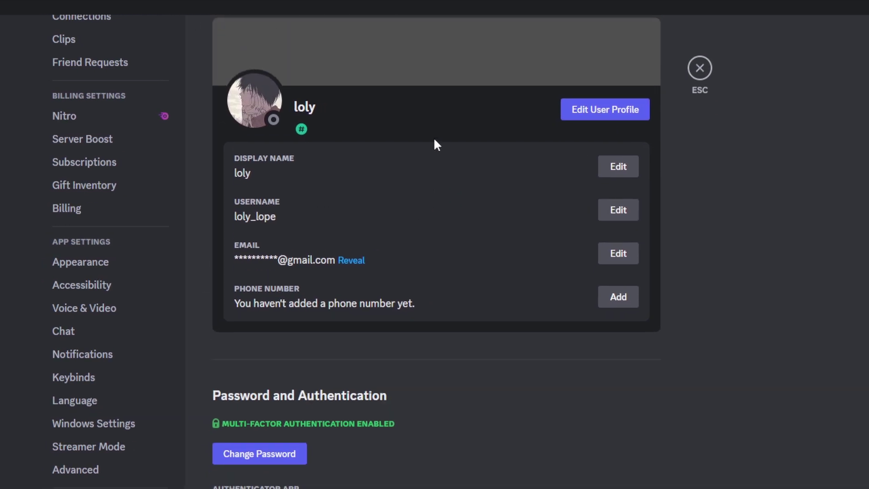
pyautogui.scroll(-3, 432, 179)
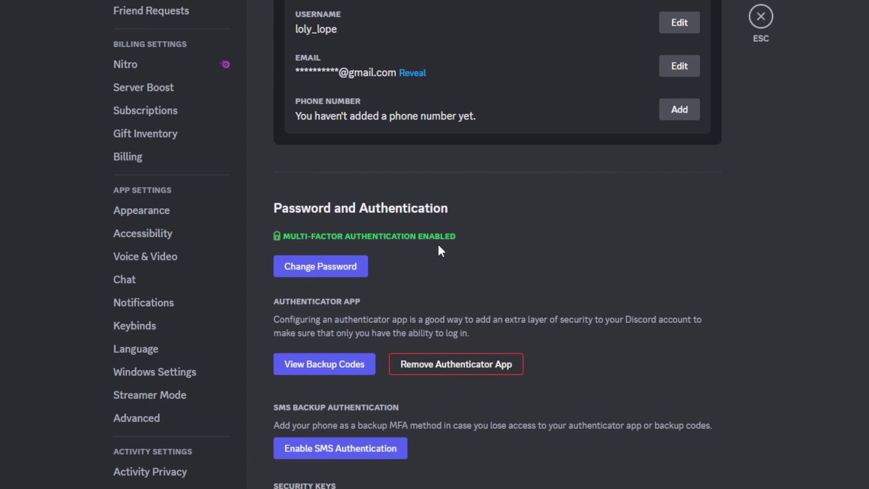
pyautogui.scroll(-2, 438, 246)
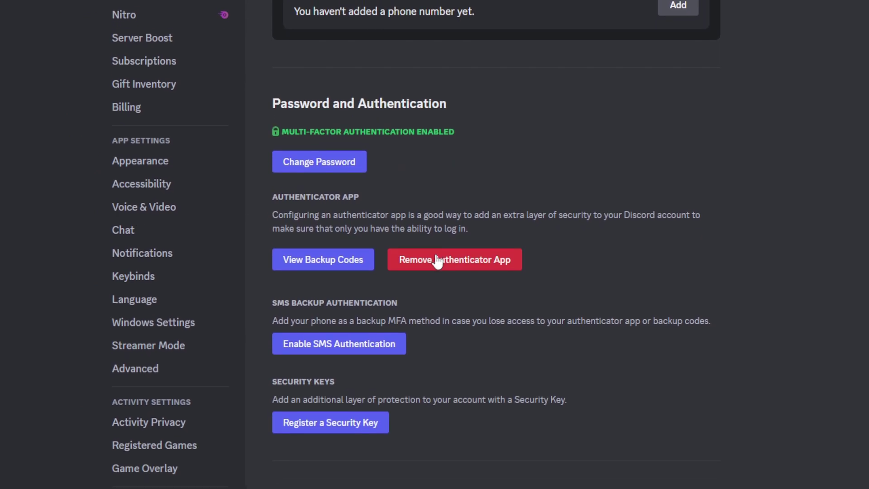
# Remove the authenticator app, confirming with the 6-digit auth code from the app
pyautogui.click(415, 309)
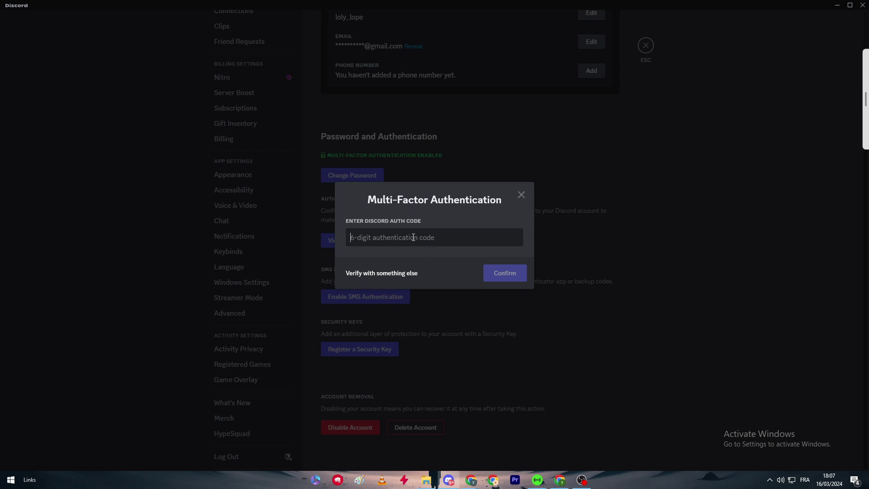
pyautogui.write('"')
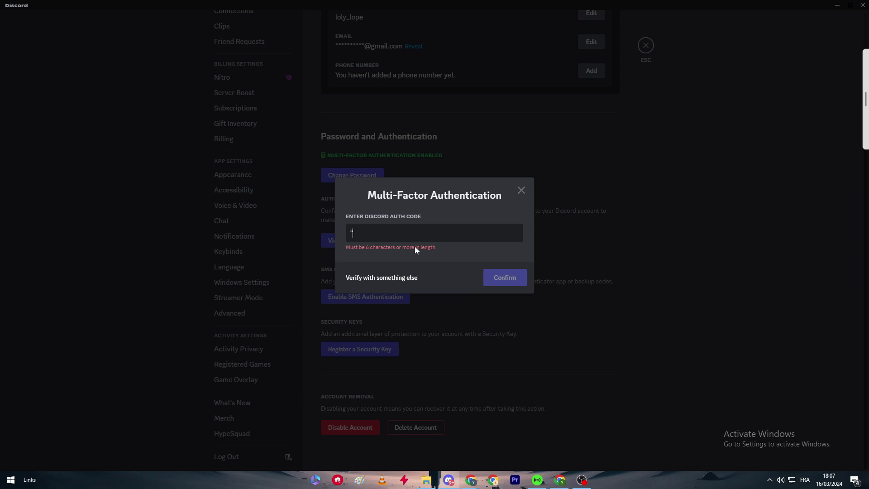
pyautogui.doubleClick(399, 234)
pyautogui.click(486, 267)
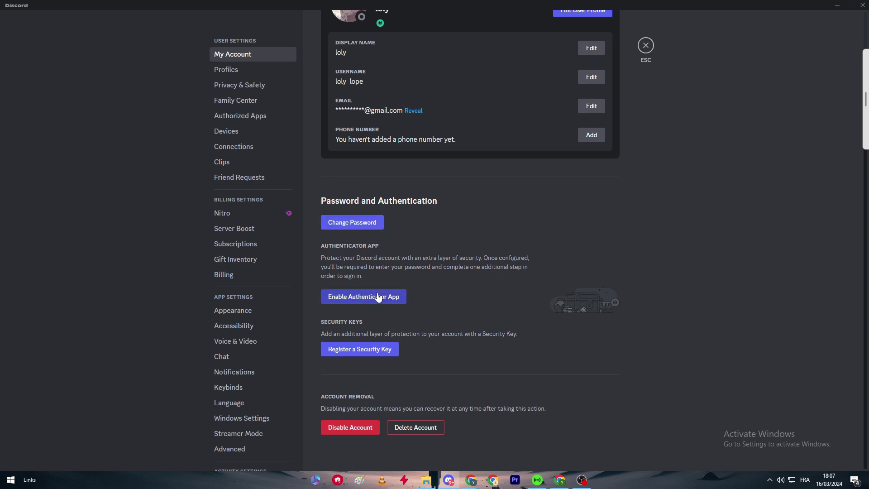
# Start Enable Authenticator App setup, dismissing the password prompt and starting again
pyautogui.click(401, 296)
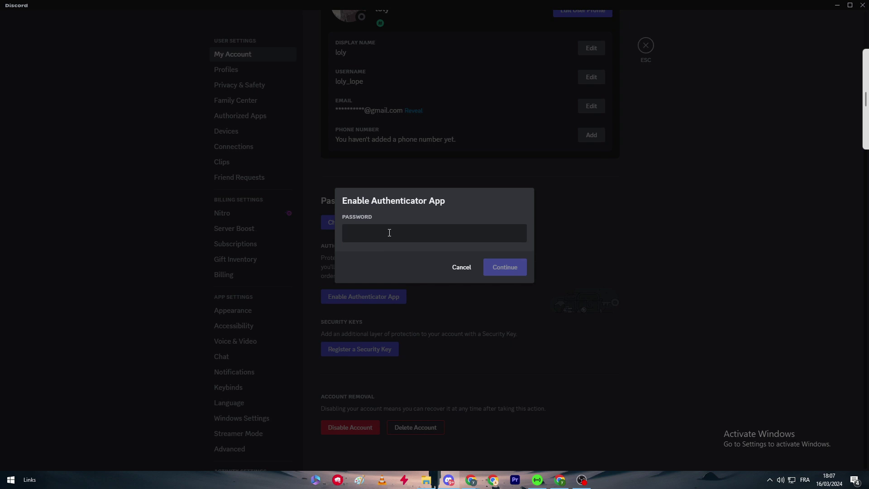
pyautogui.click(455, 268)
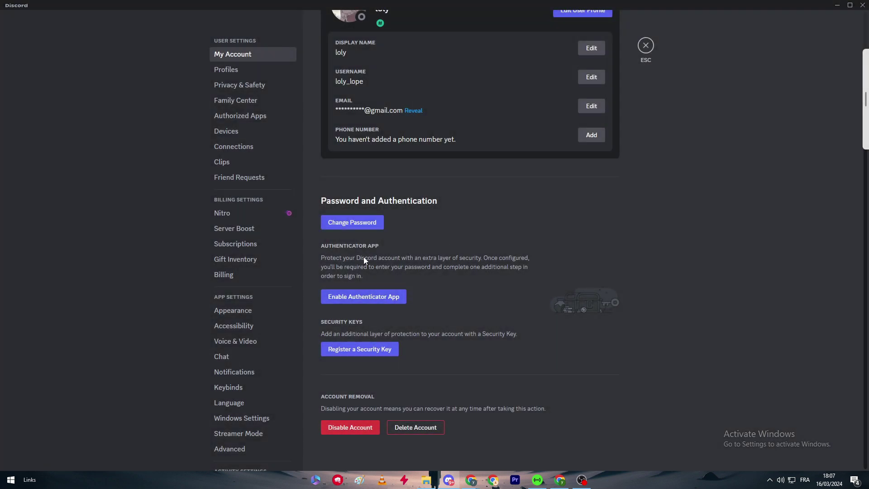
pyautogui.click(346, 293)
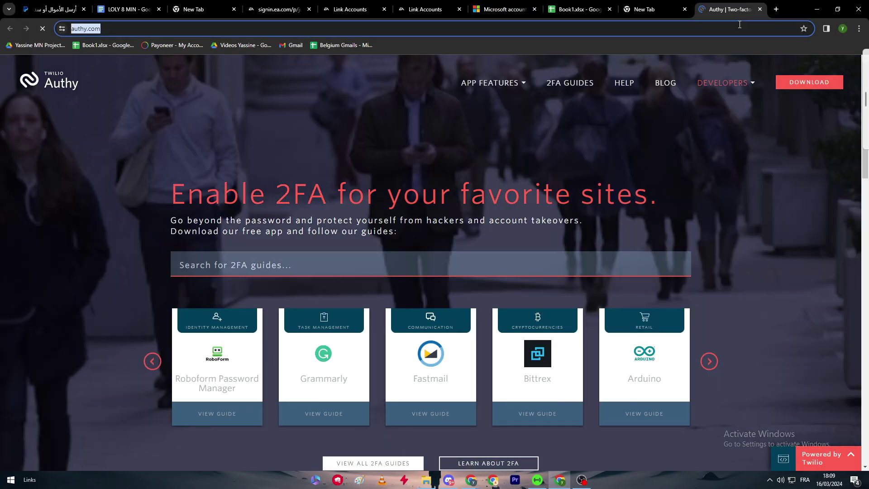
# Load the pasted Authy website address in Chrome's new tab window
pyautogui.click(823, 13)
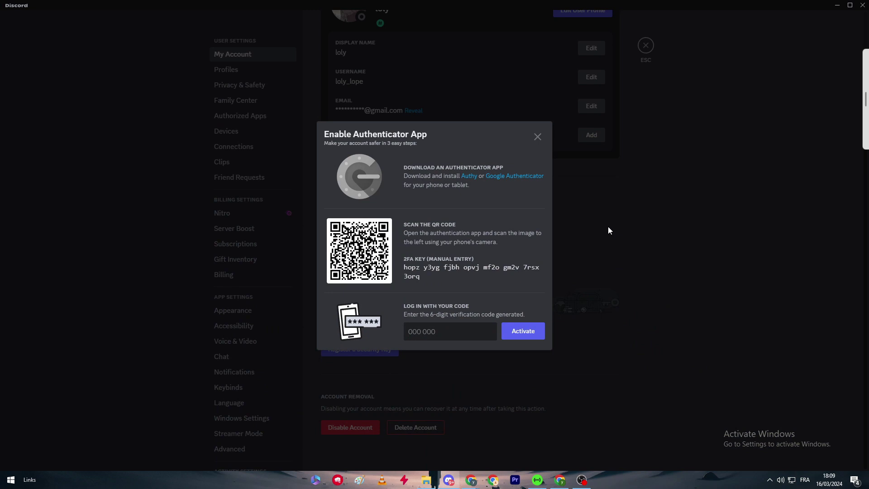
pyautogui.moveTo(471, 479)
pyautogui.click(482, 465)
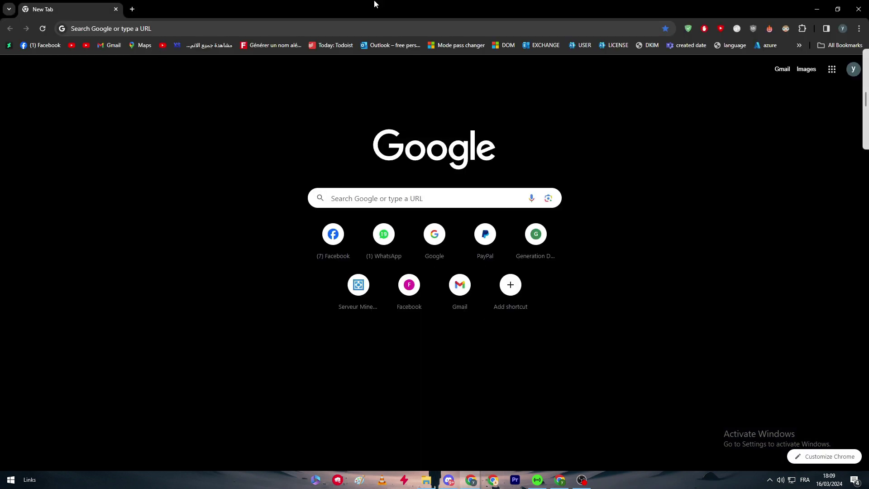
pyautogui.click(133, 28)
pyautogui.write('https://authy.com/')
pyautogui.press('Return')
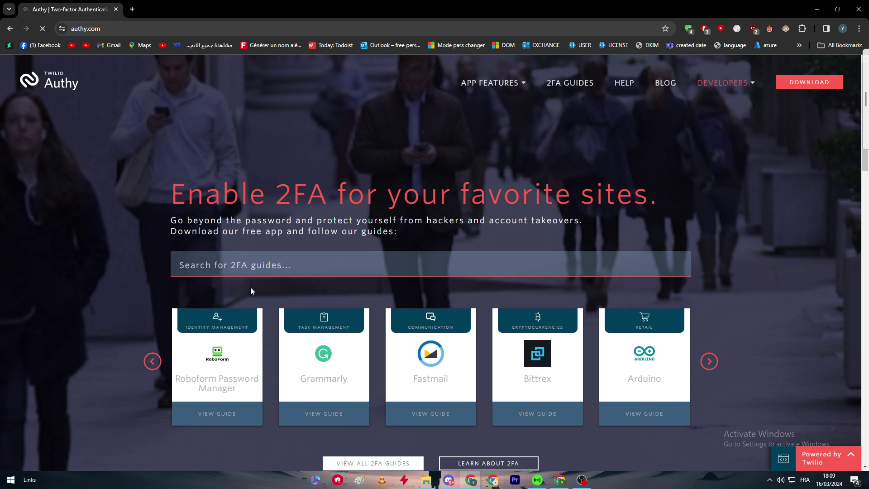
pyautogui.scroll(-1, 336, 203)
pyautogui.scroll(-4, 337, 203)
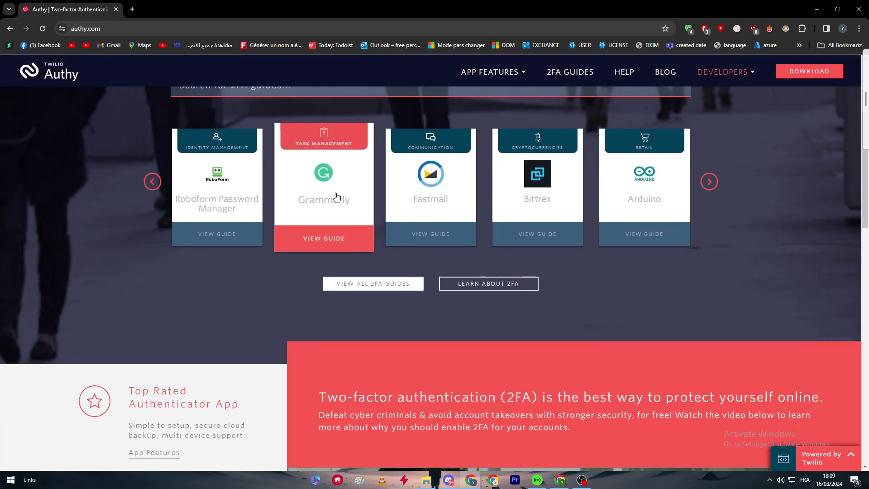
pyautogui.scroll(3, 362, 204)
# Search Authy's 2FA guides for 'discord' and look over the results
pyautogui.click(403, 208)
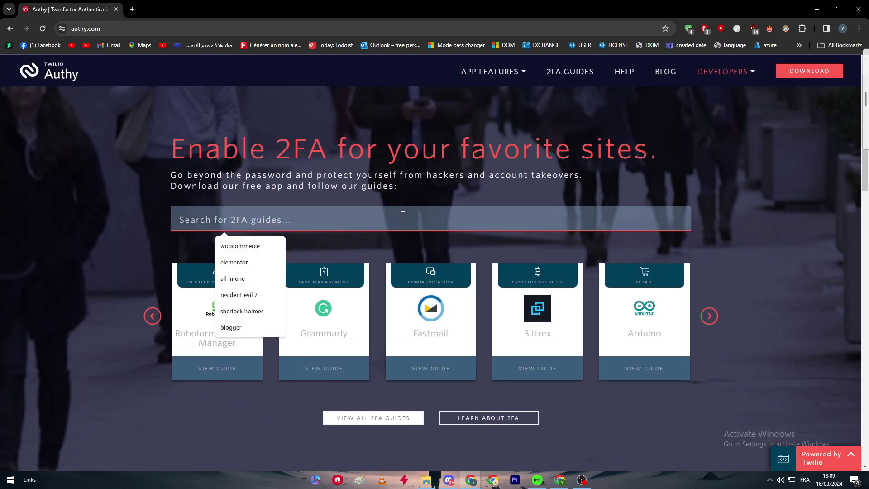
pyautogui.write('discord')
pyautogui.press('Return')
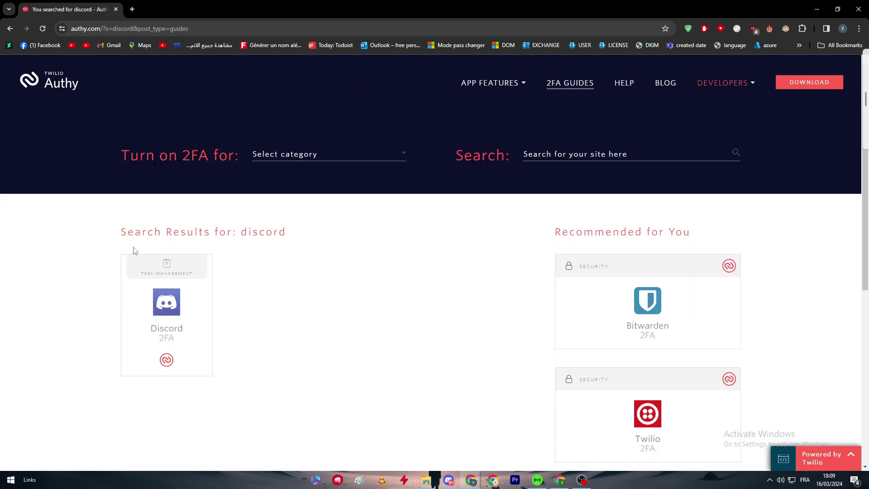
pyautogui.scroll(-3, 324, 316)
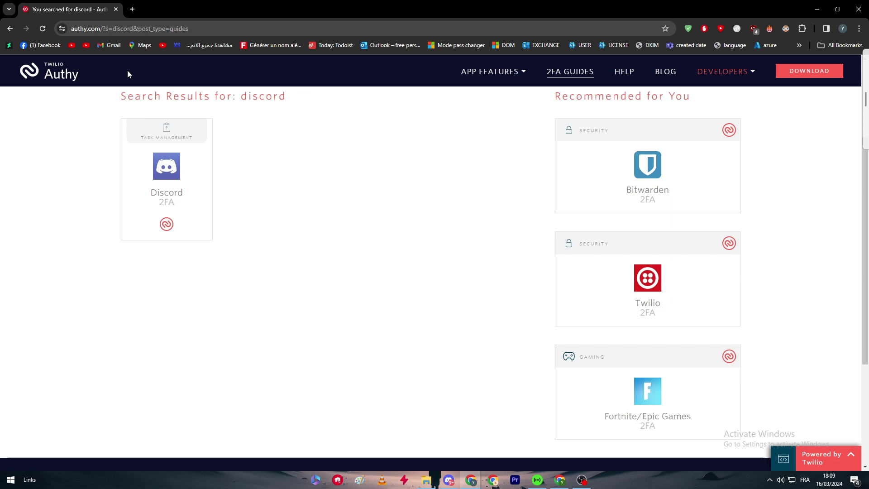
pyautogui.scroll(3, 219, 303)
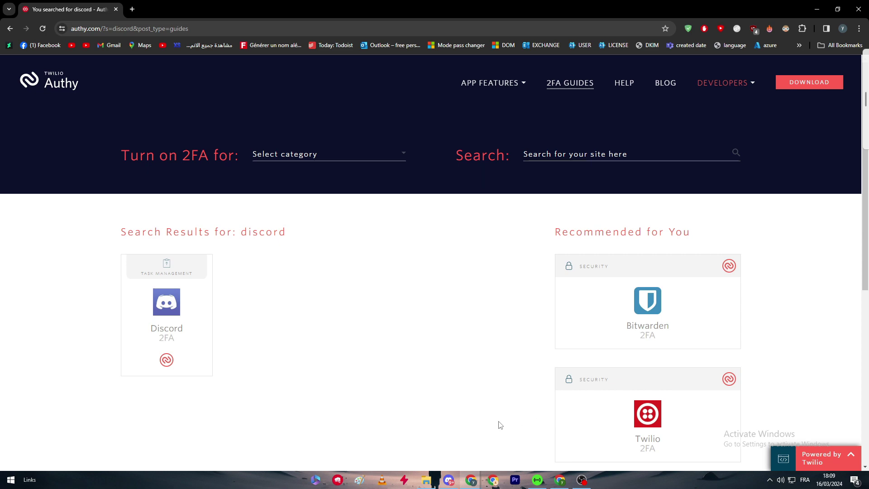
pyautogui.click(449, 480)
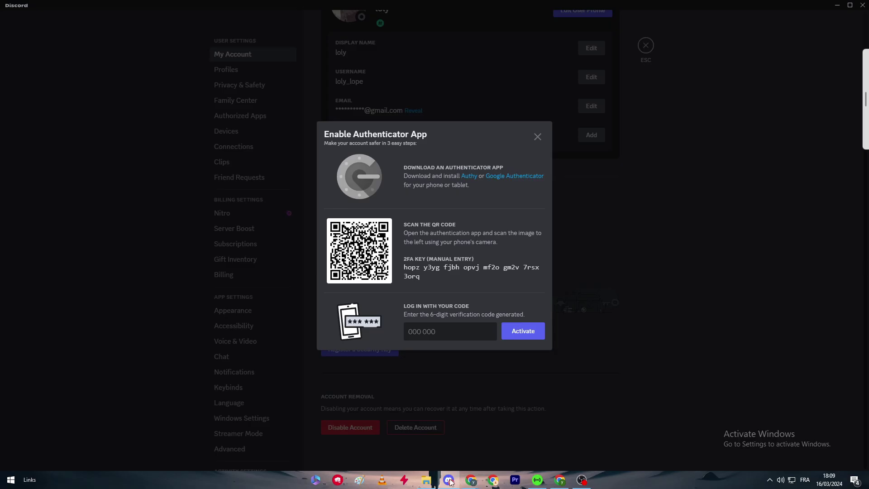
pyautogui.click(450, 481)
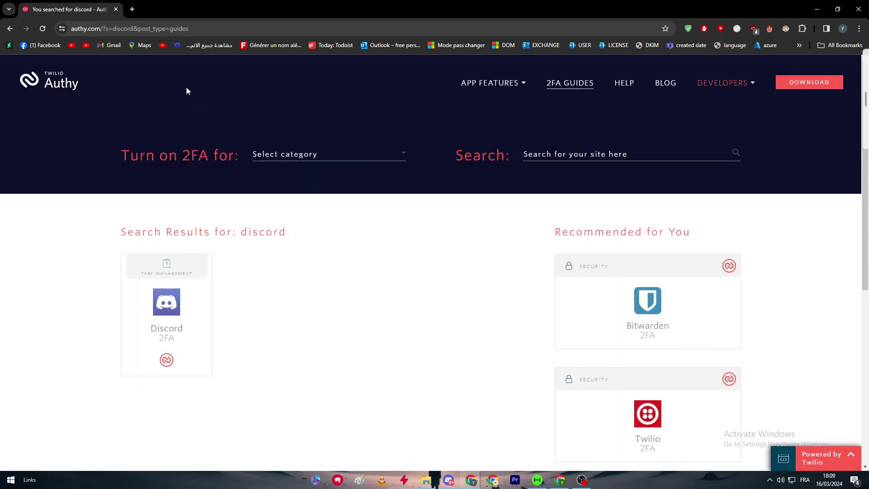
# Search Google for 'authenticator' in a new tab and browse the image results
pyautogui.click(138, 14)
pyautogui.write('athet')
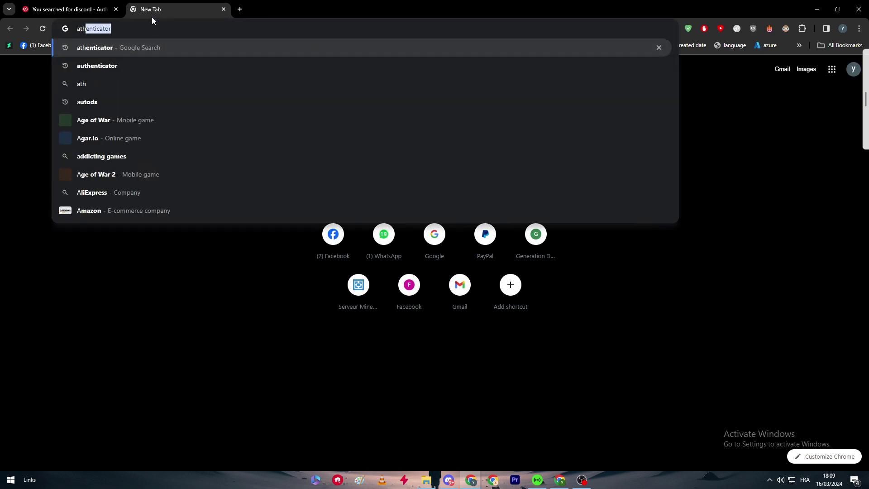
pyautogui.press('BackSpace')
pyautogui.press('BackSpace')
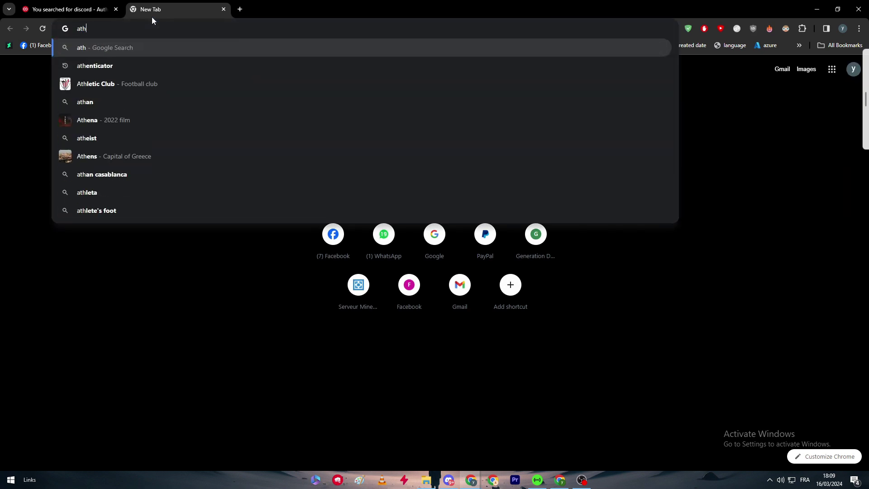
pyautogui.click(138, 66)
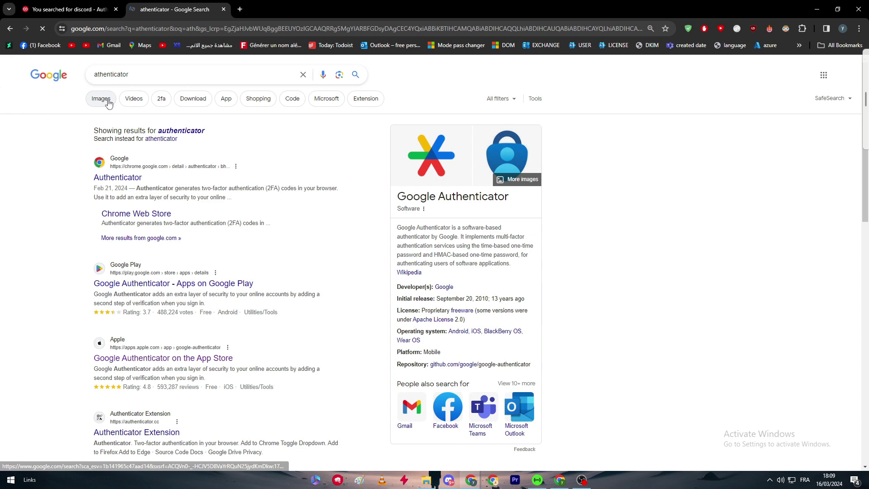
pyautogui.click(97, 100)
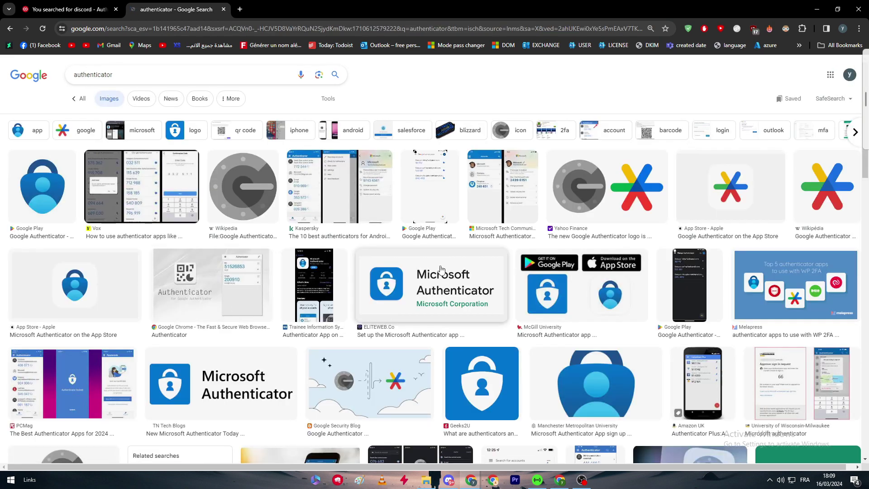
pyautogui.scroll(-2, 376, 268)
pyautogui.scroll(-5, 374, 268)
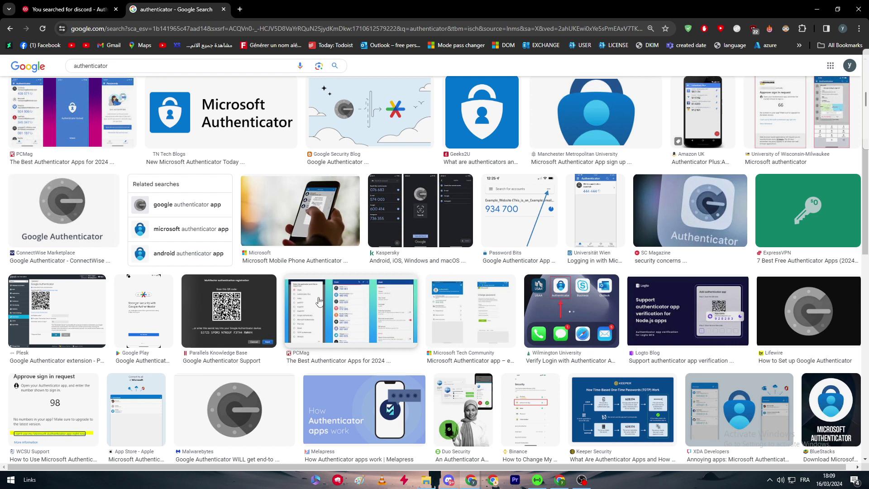
pyautogui.scroll(5, 319, 301)
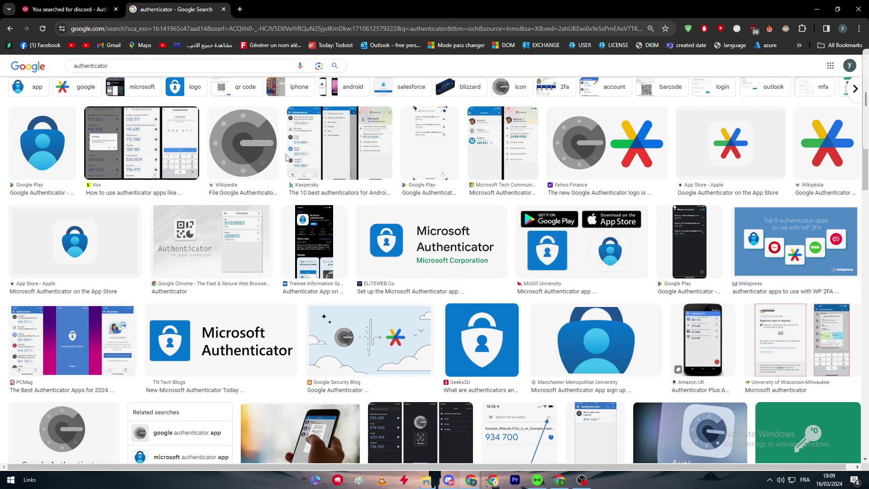
pyautogui.scroll(1, 154, 200)
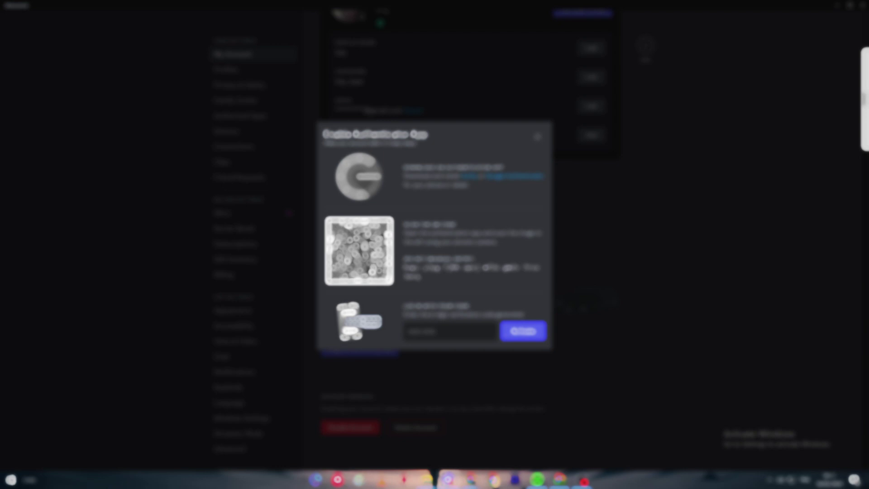
# Enter the authenticator app's 6-digit code, replace it with a fresh one, and activate 2FA
pyautogui.click(427, 332)
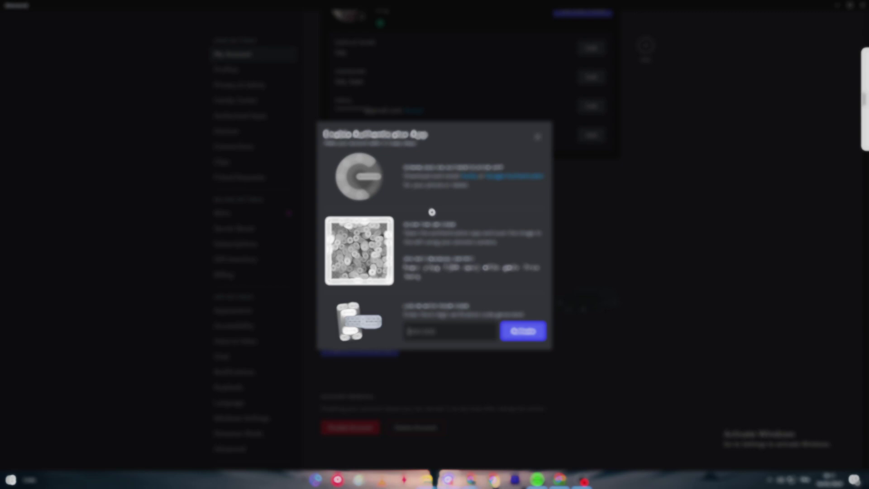
pyautogui.write('47')
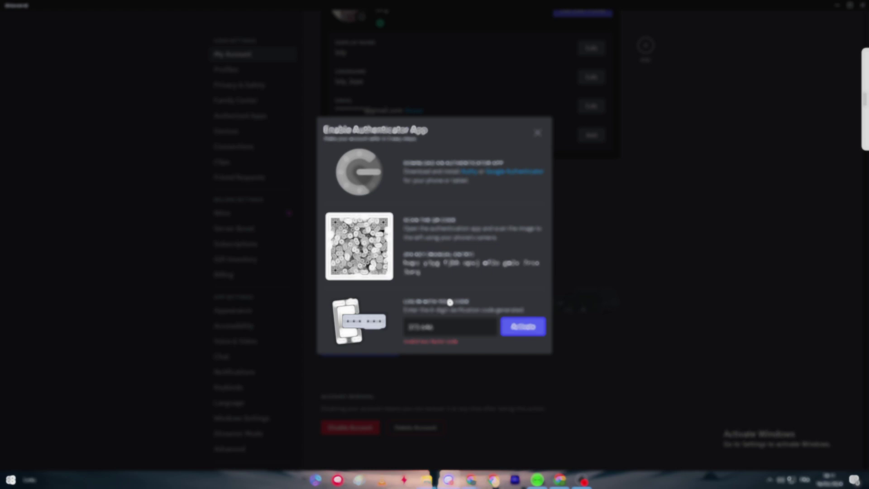
pyautogui.moveTo(436, 326); pyautogui.dragTo(407, 326)
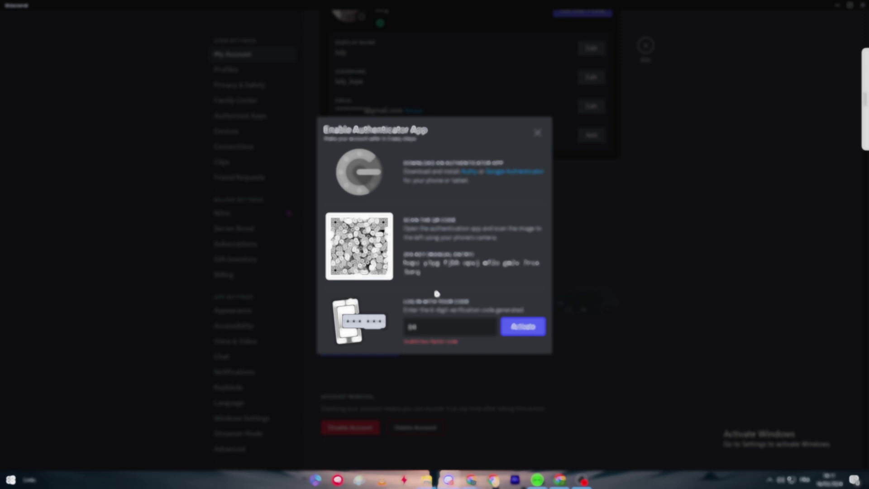
pyautogui.press('Return')
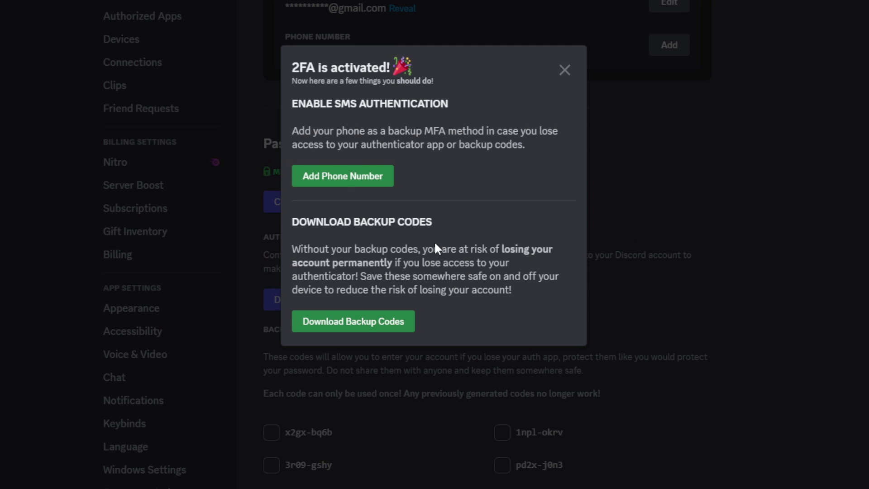
# Close the 2FA activation notice with its X button
pyautogui.click(565, 69)
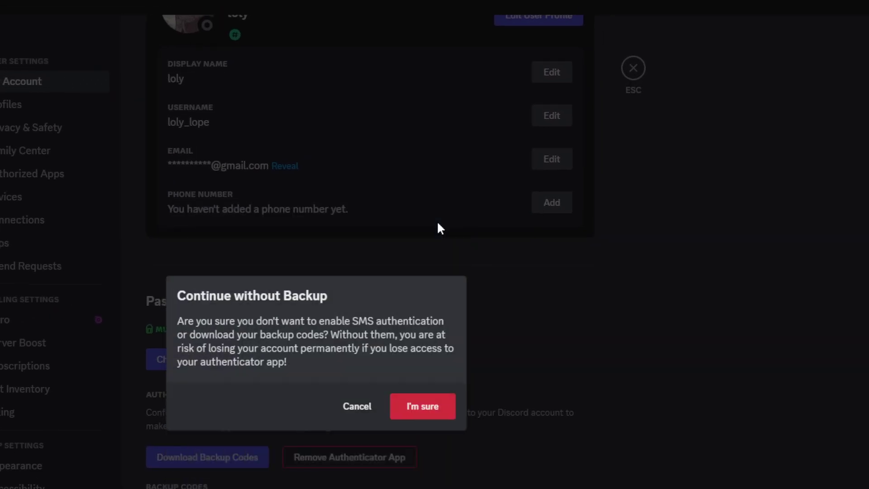